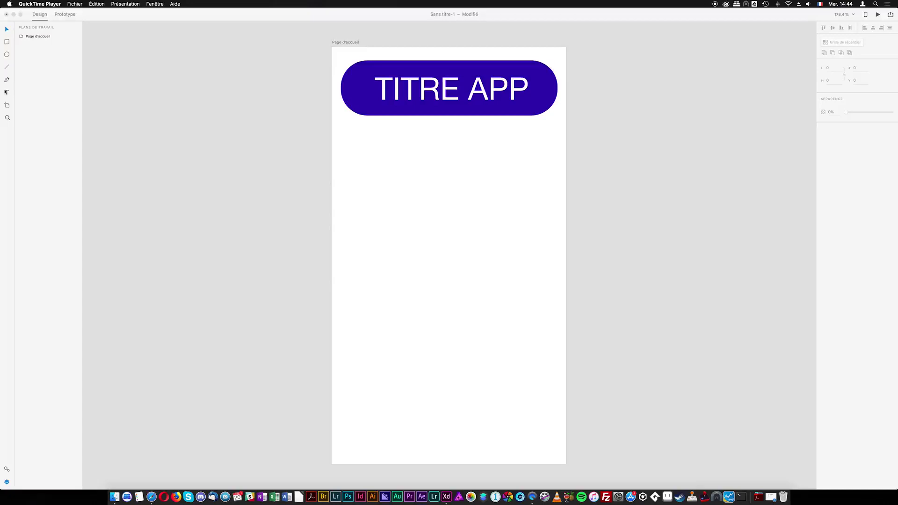
# Step: Draw a closed, wavy curved path with the Pen tool below the title banner
pyautogui.click(7, 79)
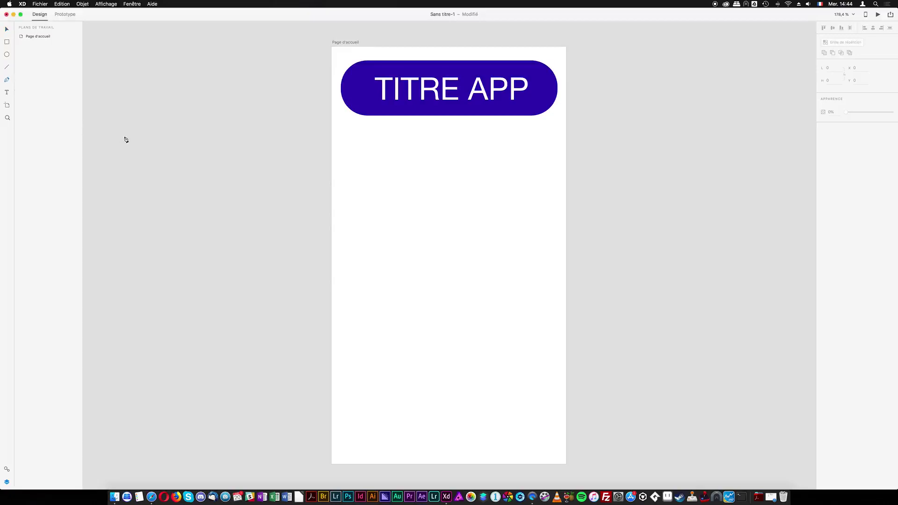
pyautogui.click(351, 211)
pyautogui.moveTo(396, 177); pyautogui.dragTo(566, 256)
pyautogui.moveTo(500, 282); pyautogui.dragTo(473, 267)
pyautogui.moveTo(417, 274); pyautogui.dragTo(372, 247)
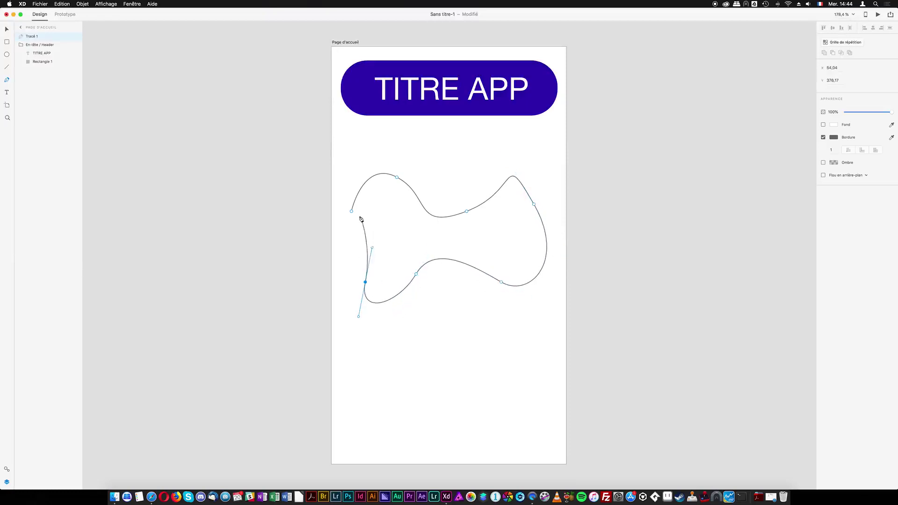
pyautogui.click(352, 212)
# Step: Undo the wavy curved path point by point until its outline is gone
pyautogui.press('super+z')
pyautogui.press('super+z')
pyautogui.press('super+z')
pyautogui.press('super+z')
pyautogui.press('super+z')
pyautogui.press('super+z')
pyautogui.press('super+z')
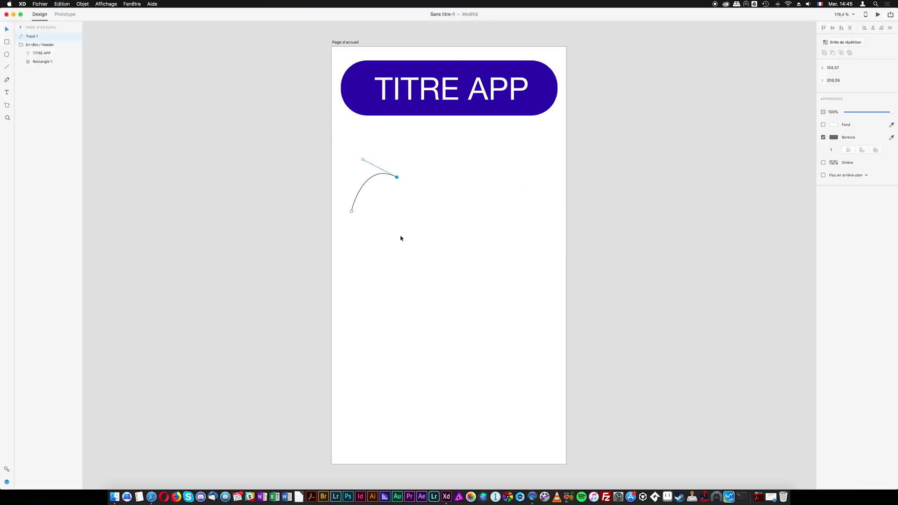
pyautogui.press('super+z')
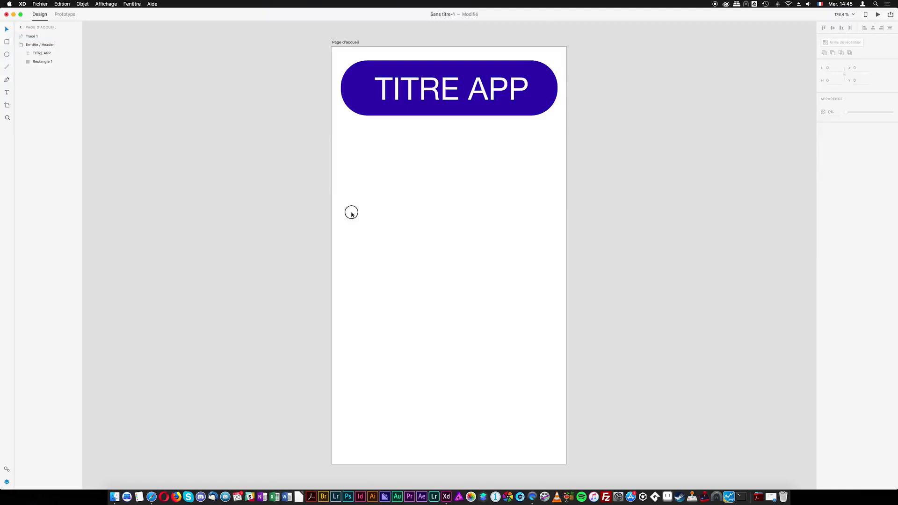
# Step: Draw a three-peak zigzag of straight segments with the Pen tool below the title banner
pyautogui.click(352, 211)
pyautogui.click(377, 175)
pyautogui.click(396, 212)
pyautogui.click(418, 175)
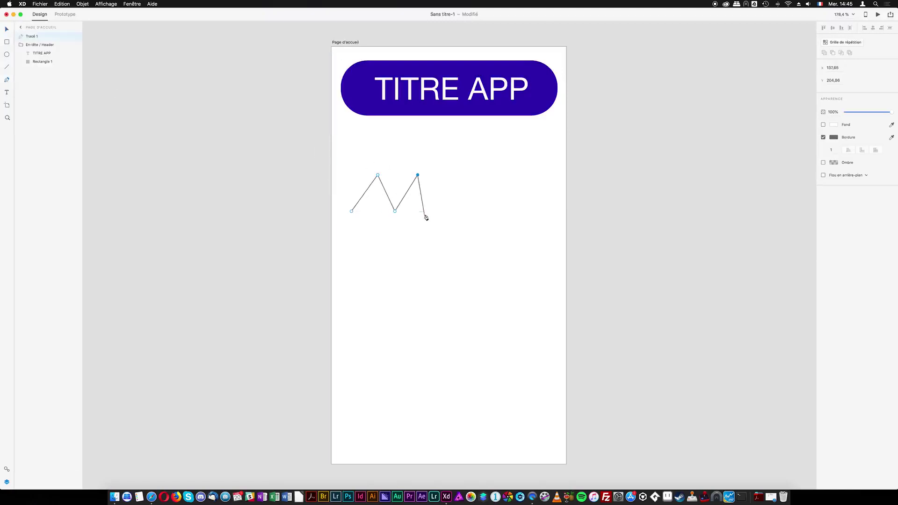
pyautogui.click(433, 211)
pyautogui.click(457, 175)
pyautogui.click(480, 211)
# Step: Extend the zigzag with a rounded arch and end it as an open path about 313 wide and 58 high
pyautogui.moveTo(515, 175); pyautogui.dragTo(548, 177)
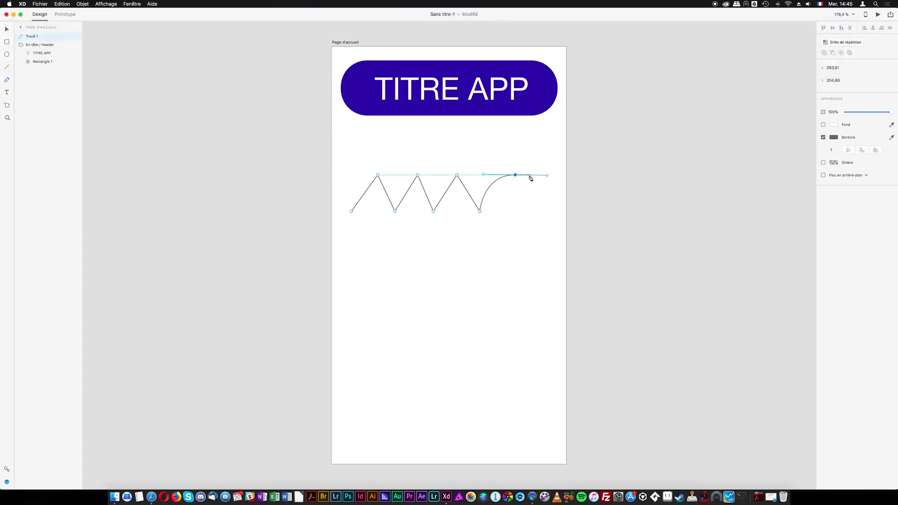
pyautogui.click(548, 212)
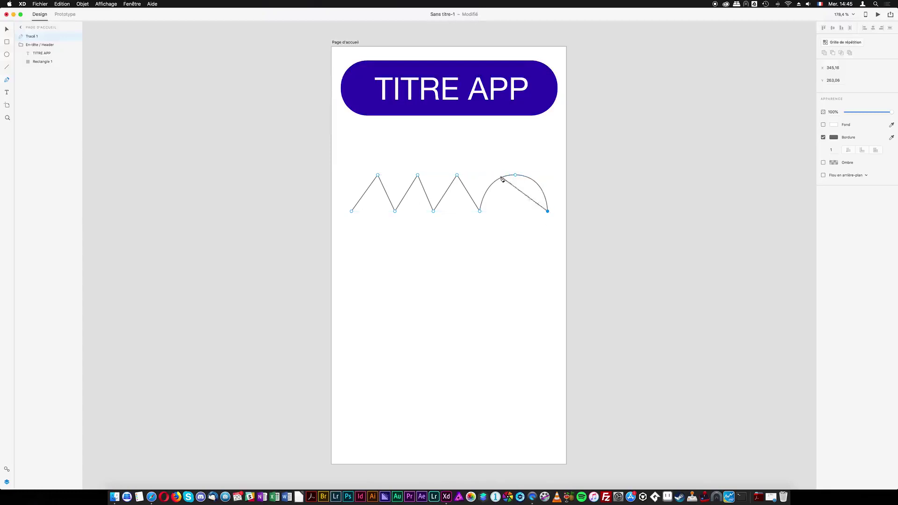
pyautogui.rightClick(515, 224)
pyautogui.click(510, 62)
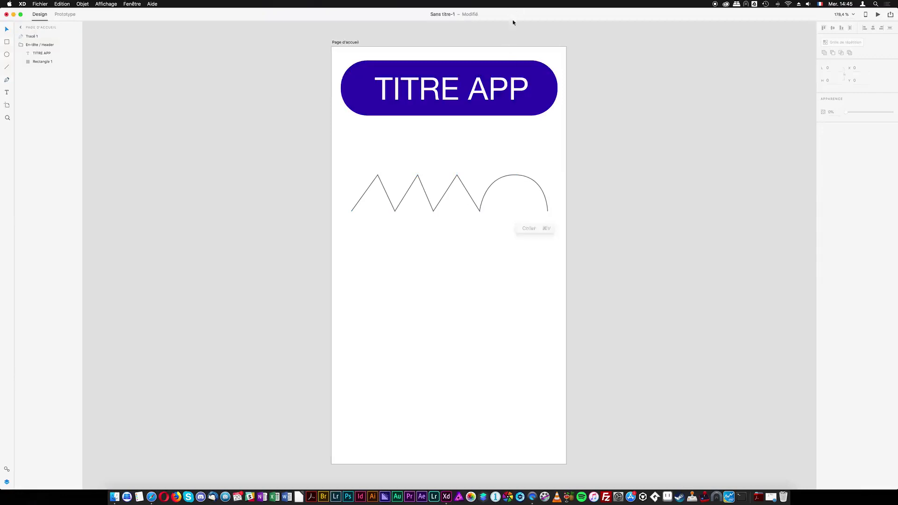
# Step: Move the zigzag path slightly up, give it a dark red fill, and disable that fill again
pyautogui.click(519, 177)
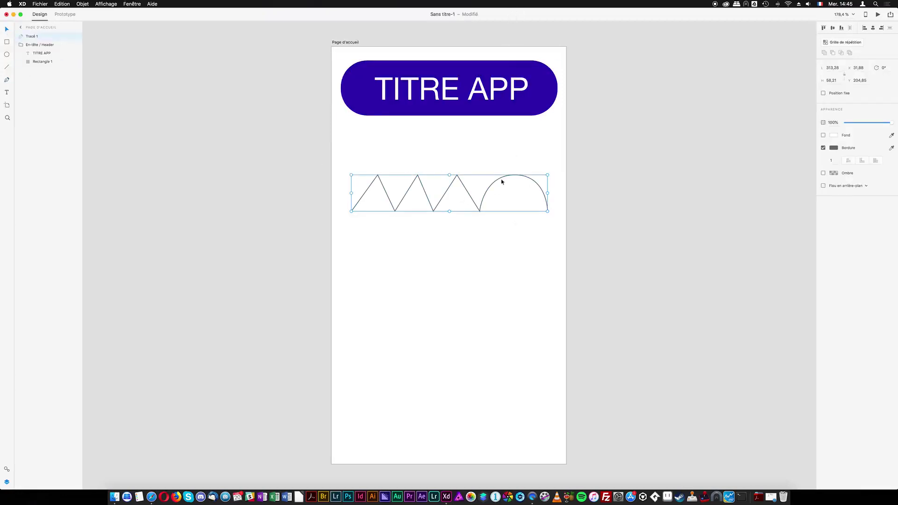
pyautogui.moveTo(521, 181)
pyautogui.mouseDown()
pyautogui.moveTo(513, 183)
pyautogui.moveTo(524, 179)
pyautogui.mouseUp()
pyautogui.click(834, 135)
pyautogui.click(834, 136)
pyautogui.click(823, 135)
pyautogui.click(834, 136)
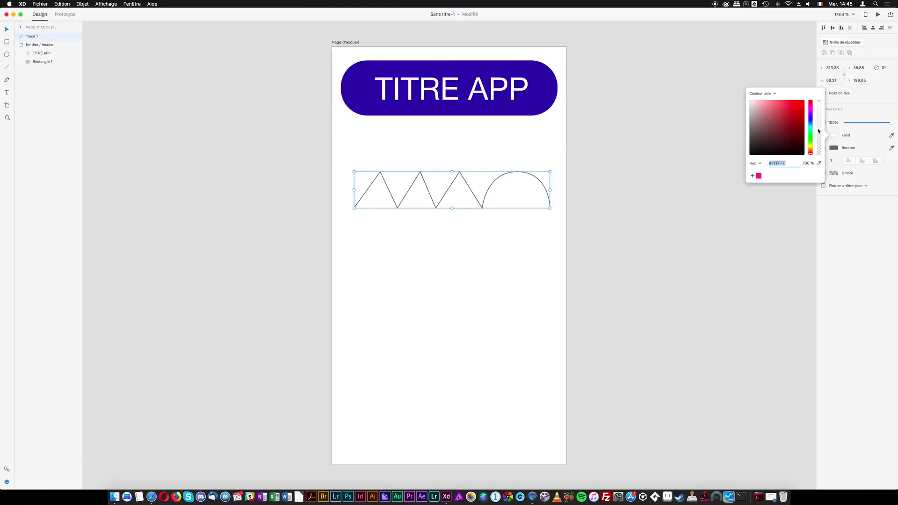
pyautogui.click(788, 114)
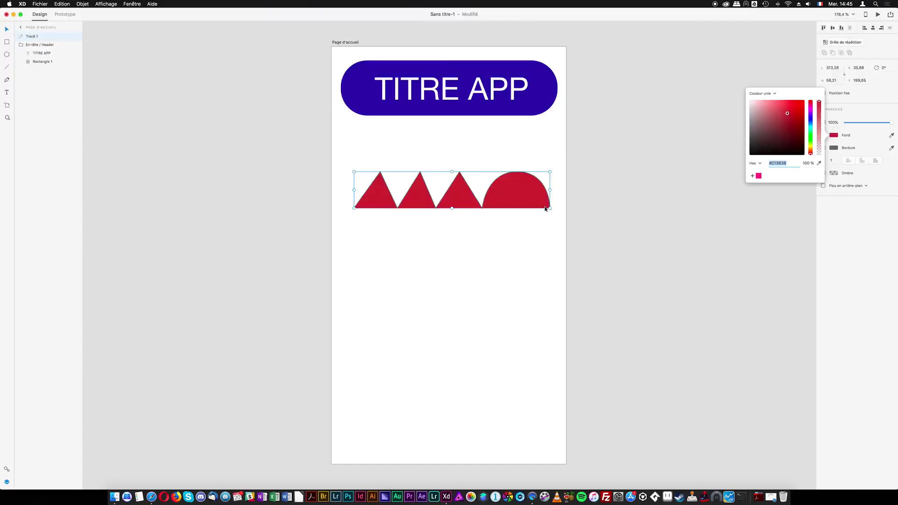
pyautogui.click(835, 136)
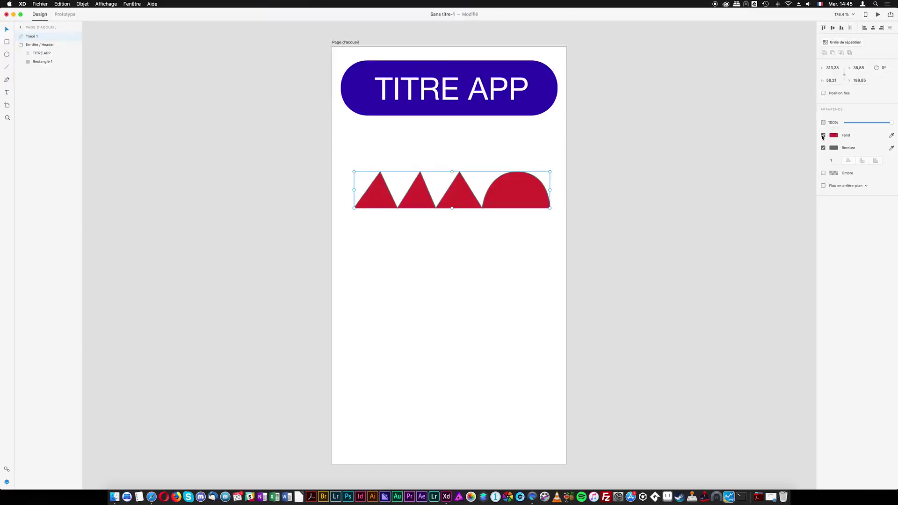
pyautogui.click(823, 135)
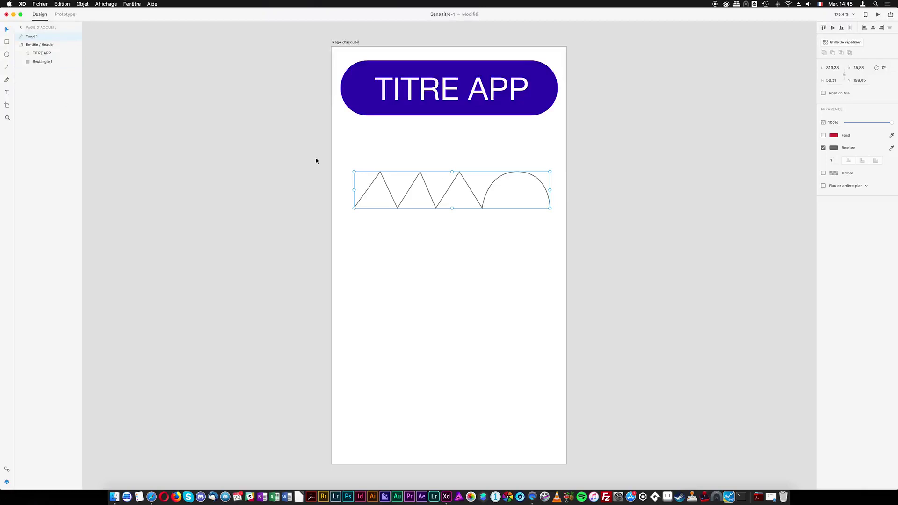
# Step: Try the shadow and background blur options on the zigzag path, and delete the path
pyautogui.click(823, 173)
pyautogui.click(823, 173)
pyautogui.click(824, 186)
pyautogui.click(828, 187)
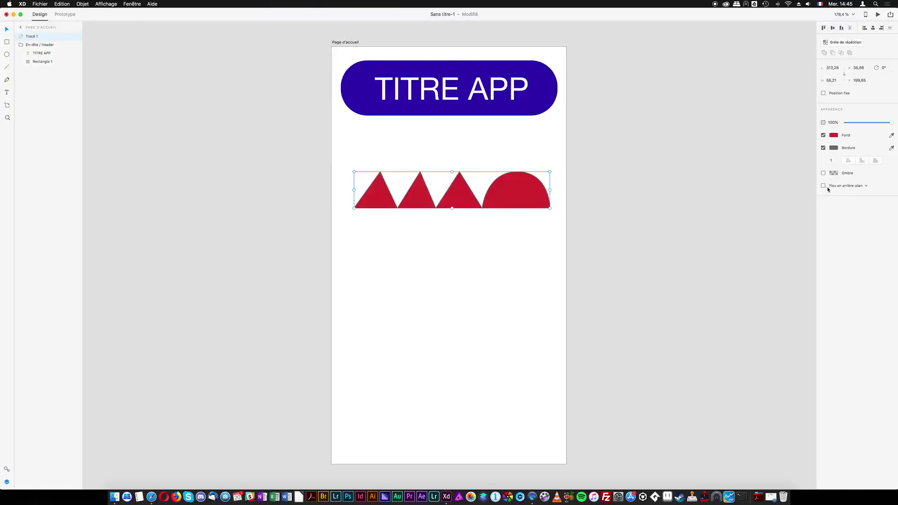
pyautogui.click(824, 136)
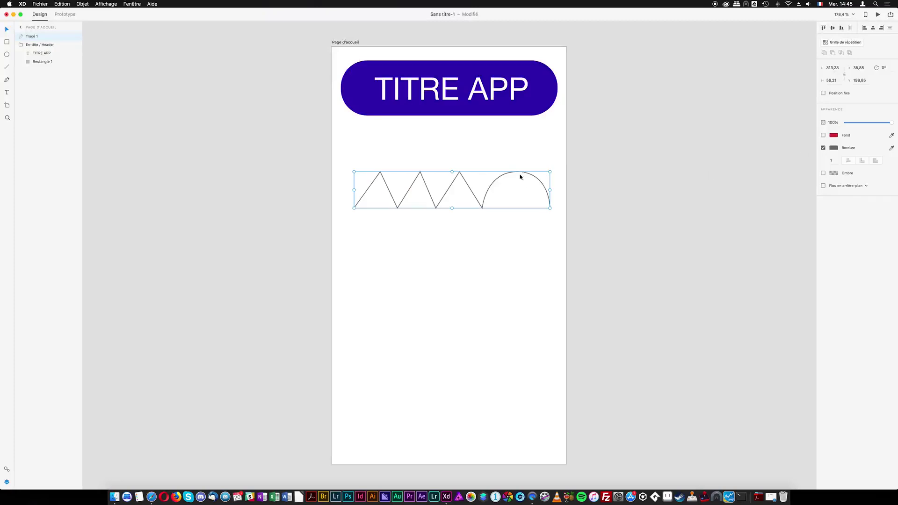
pyautogui.press('Delete')
# Step: Draw a closed Pen path in the middle of the artboard, mixing smooth curves with sharp corner points
pyautogui.click(7, 80)
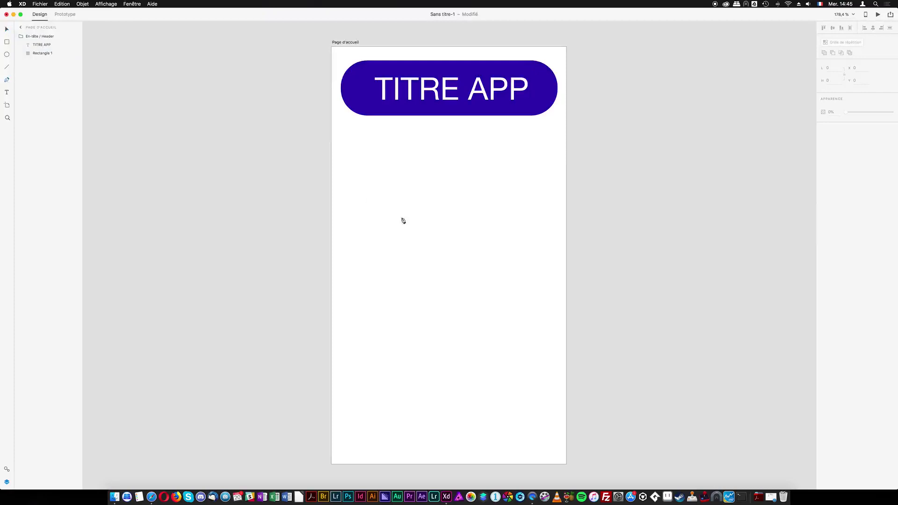
pyautogui.click(414, 282)
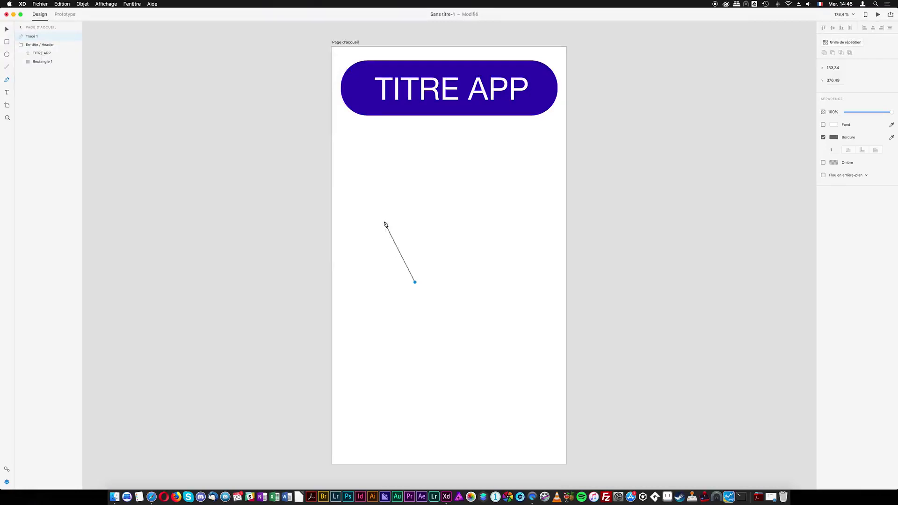
pyautogui.moveTo(366, 236); pyautogui.dragTo(426, 145)
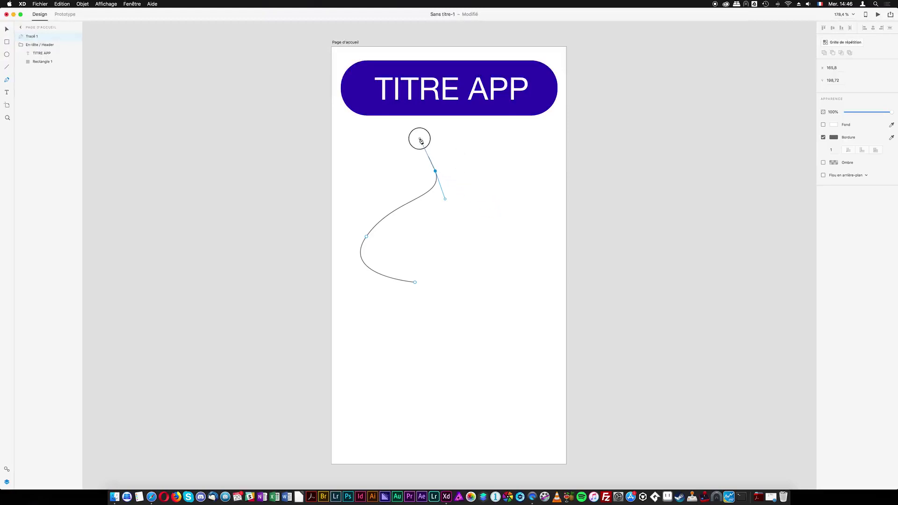
pyautogui.moveTo(435, 168); pyautogui.dragTo(464, 203)
pyautogui.click(515, 214)
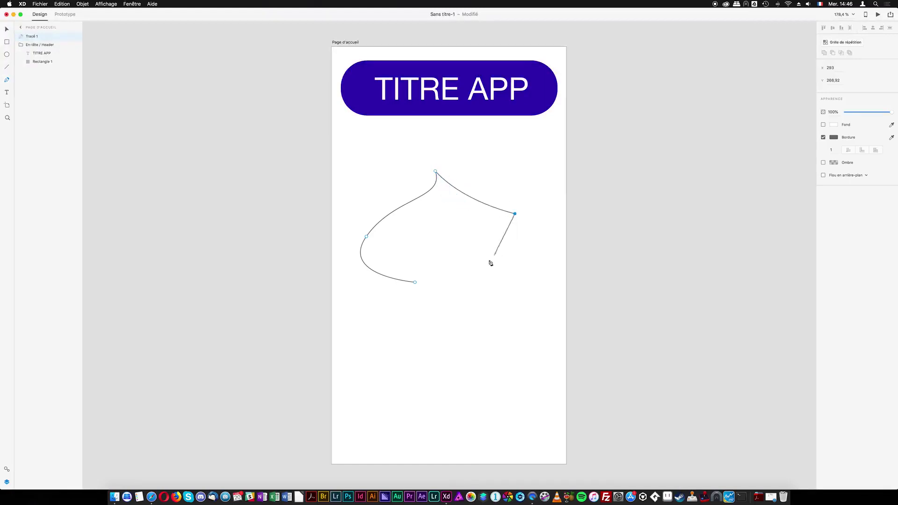
pyautogui.moveTo(415, 283); pyautogui.dragTo(337, 281)
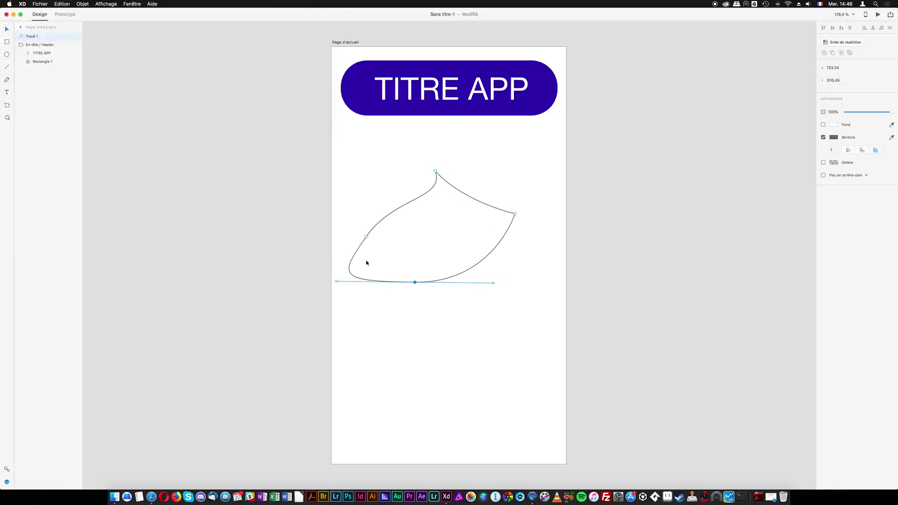
# Step: Reshape the closed path by moving its anchor points into a flattened drop with a pointed tip
pyautogui.moveTo(366, 236); pyautogui.dragTo(380, 208)
pyautogui.moveTo(437, 172); pyautogui.dragTo(406, 186)
pyautogui.moveTo(463, 246); pyautogui.dragTo(442, 258)
pyautogui.moveTo(366, 237); pyautogui.dragTo(346, 222)
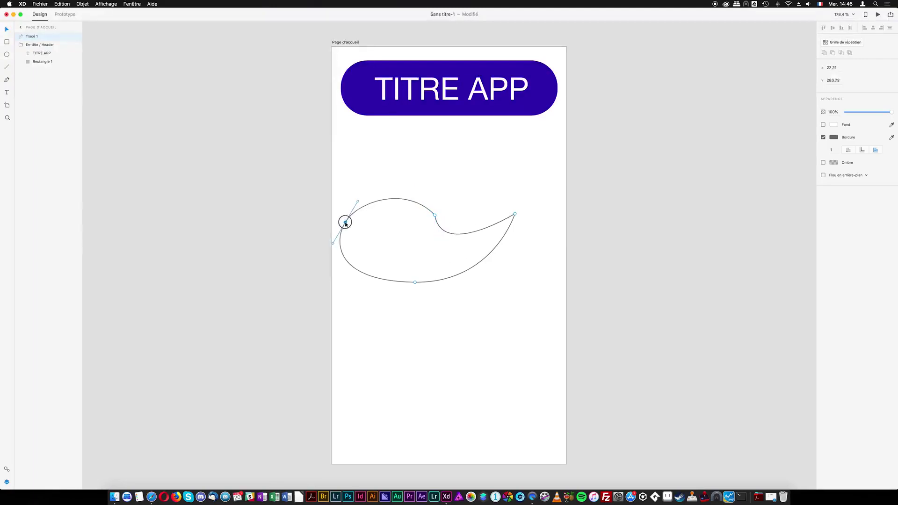
pyautogui.moveTo(435, 216); pyautogui.dragTo(436, 223)
pyautogui.moveTo(416, 284)
pyautogui.mouseDown()
pyautogui.moveTo(439, 283)
pyautogui.moveTo(426, 273)
pyautogui.mouseUp()
pyautogui.moveTo(436, 223); pyautogui.dragTo(432, 224)
pyautogui.moveTo(515, 214); pyautogui.dragTo(508, 212)
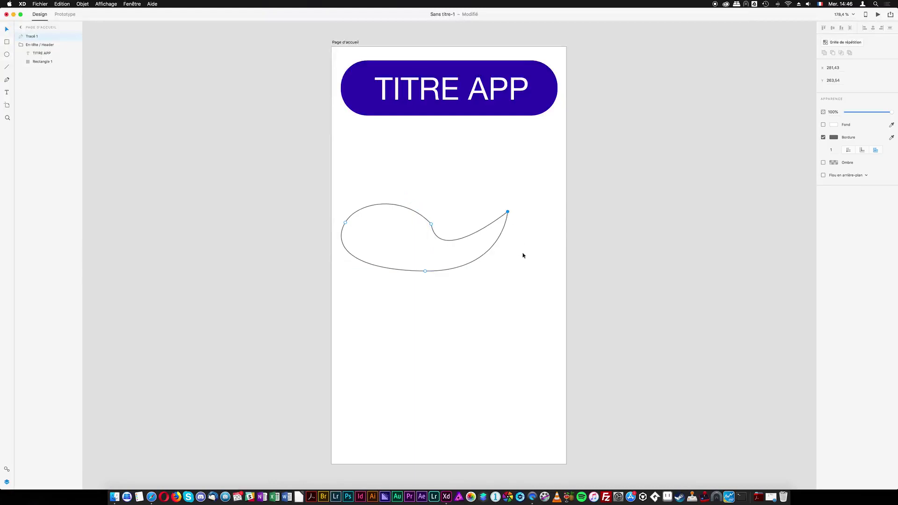
# Step: Enlarge the drop-shaped path to about 593 × 359, extending past the artboard, and delete it
pyautogui.click(429, 197)
pyautogui.click(500, 231)
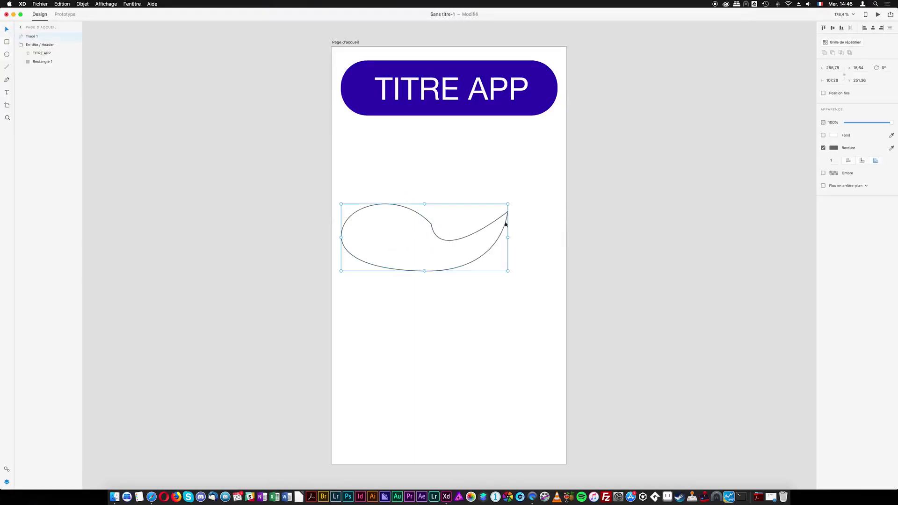
pyautogui.moveTo(508, 204); pyautogui.dragTo(713, 47)
pyautogui.click(368, 291)
pyautogui.click(349, 267)
pyautogui.moveTo(564, 164); pyautogui.dragTo(546, 263)
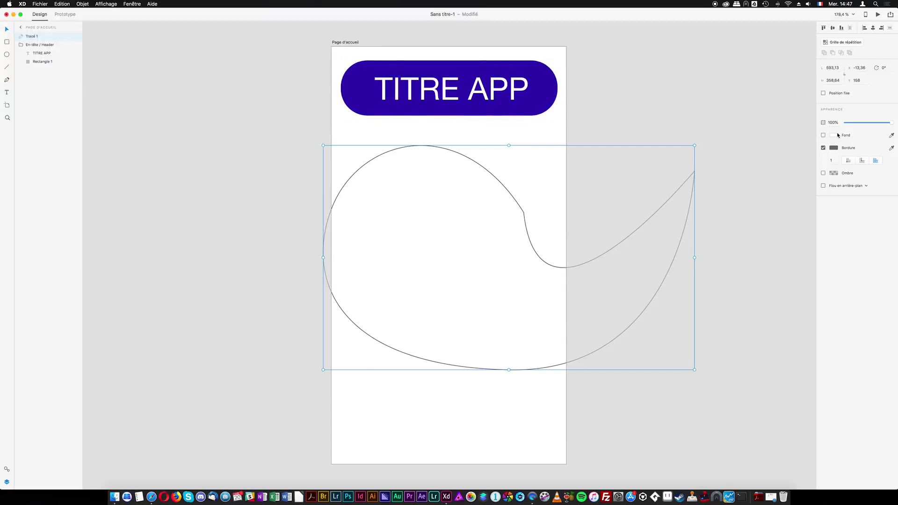
pyautogui.press('Delete')
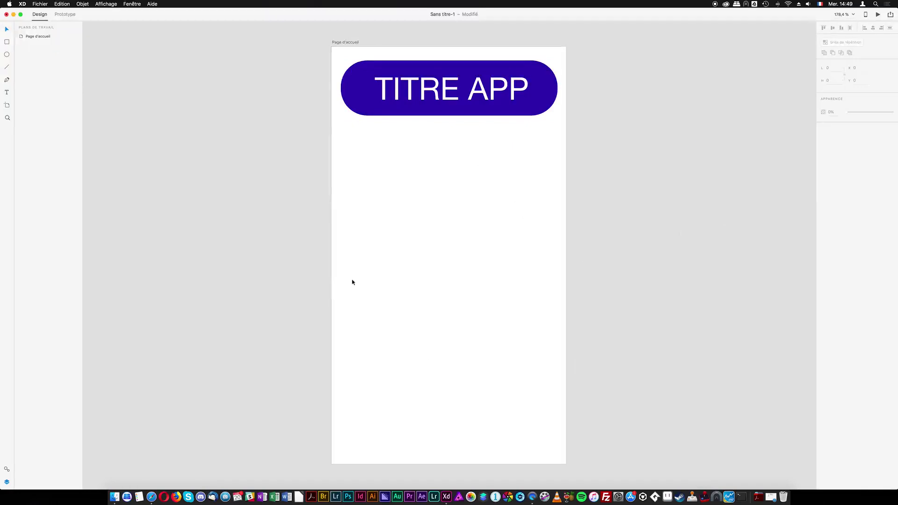
# Step: Draw a rectangle about 260 × 172 in the artboard's lower half, without a border and filled red #FF0000
pyautogui.click(6, 42)
pyautogui.moveTo(373, 253); pyautogui.dragTo(529, 363)
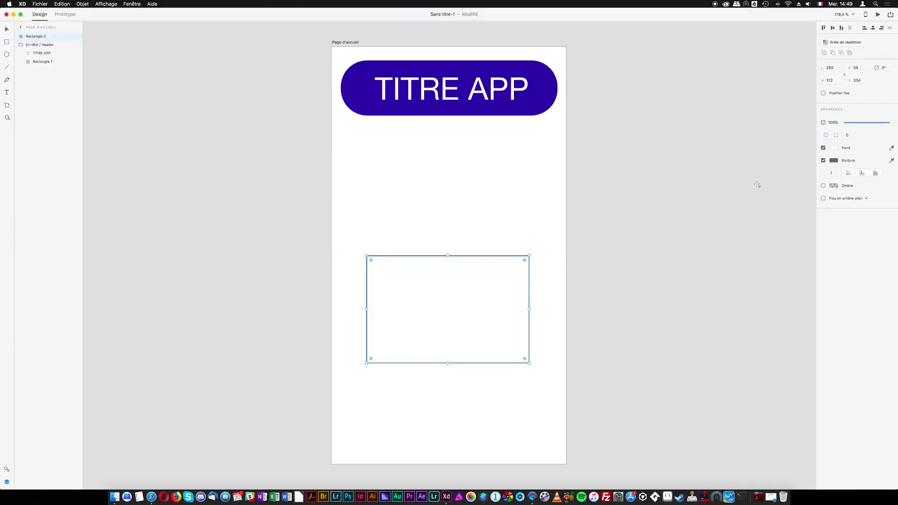
pyautogui.click(823, 161)
pyautogui.click(834, 147)
pyautogui.moveTo(798, 128); pyautogui.dragTo(812, 107)
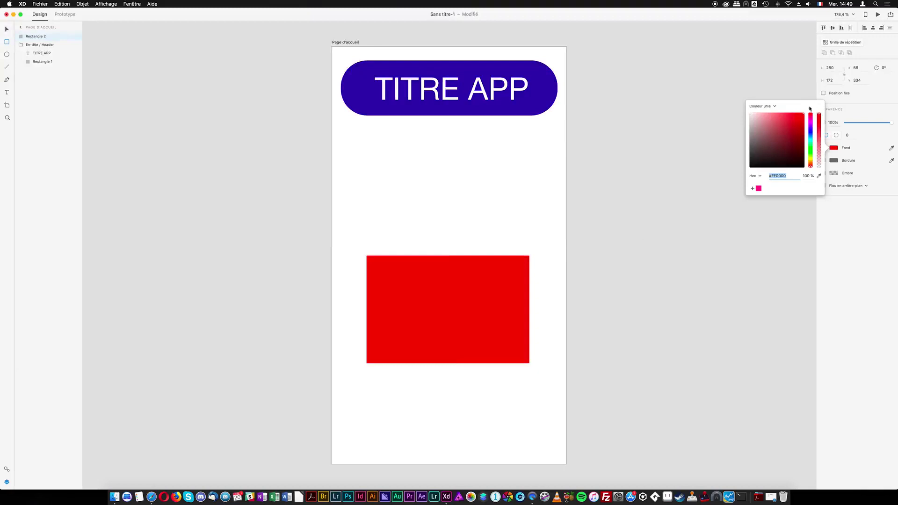
# Step: Draw an ellipse about 162 × 176 overlapping the rectangle's top edge, without a border and filled blue
pyautogui.click(5, 56)
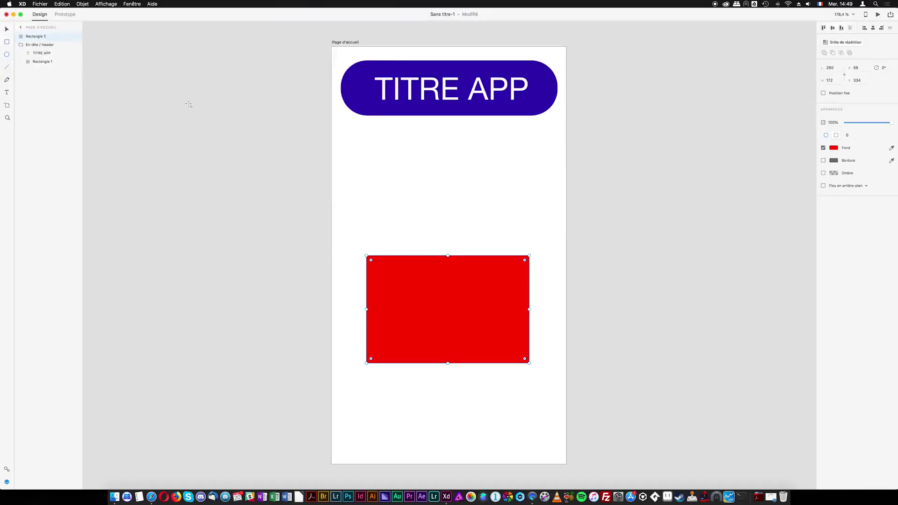
pyautogui.moveTo(404, 182); pyautogui.dragTo(504, 293)
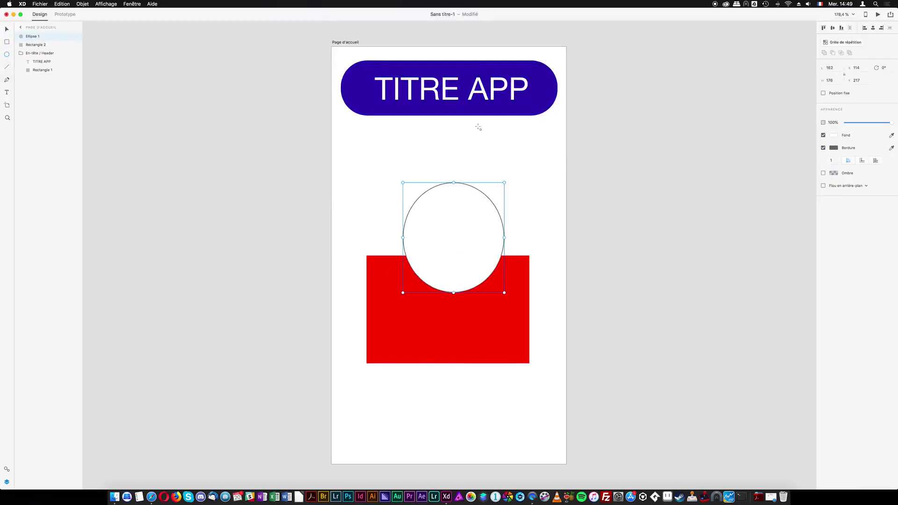
pyautogui.click(823, 147)
pyautogui.click(833, 136)
pyautogui.click(811, 121)
pyautogui.click(800, 110)
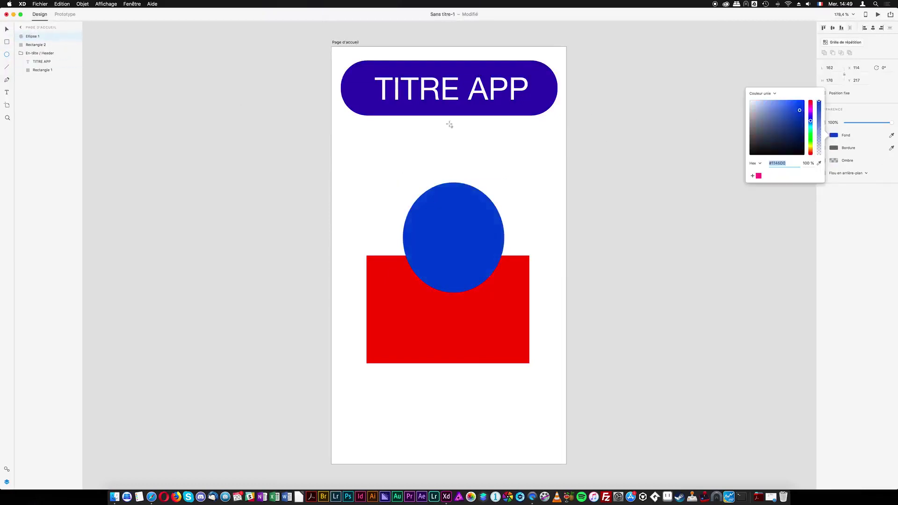
pyautogui.press('Escape')
# Step: Reduce the ellipse's height to about 157 and center it on the artboard, straddling the rectangle's top edge
pyautogui.moveTo(455, 184)
pyautogui.mouseDown()
pyautogui.moveTo(453, 176)
pyautogui.moveTo(454, 195)
pyautogui.mouseUp()
pyautogui.moveTo(464, 232)
pyautogui.mouseDown()
pyautogui.moveTo(458, 247)
pyautogui.moveTo(464, 244)
pyautogui.mouseUp()
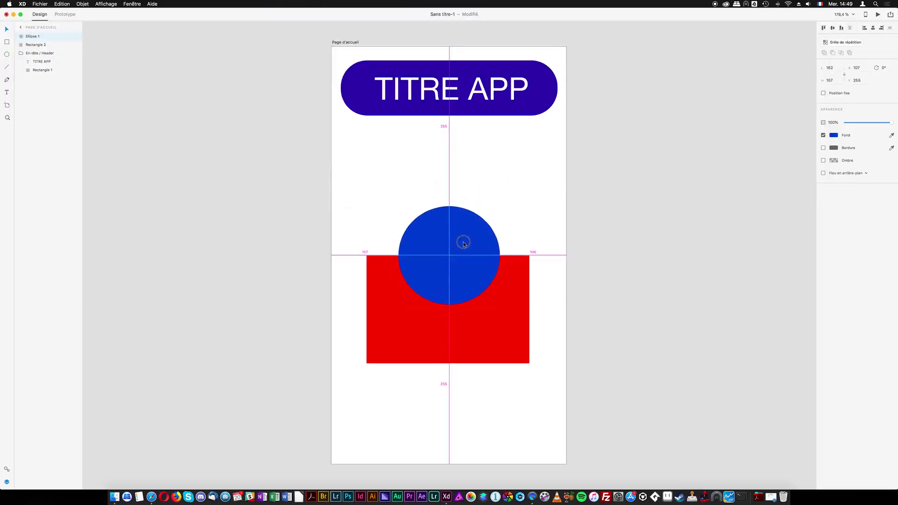
pyautogui.click(510, 202)
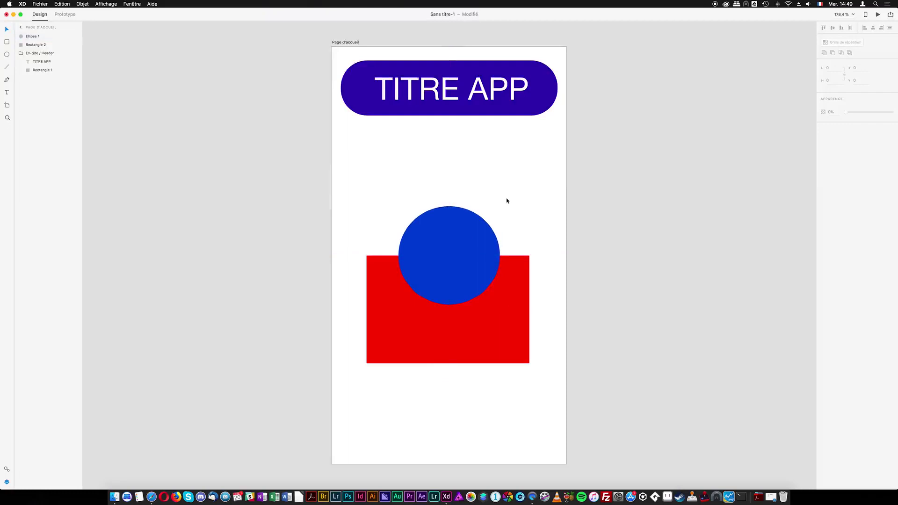
# Step: Combine the blue ellipse and the red rectangle into one shape with the Union operation, and undo it
pyautogui.click(458, 262)
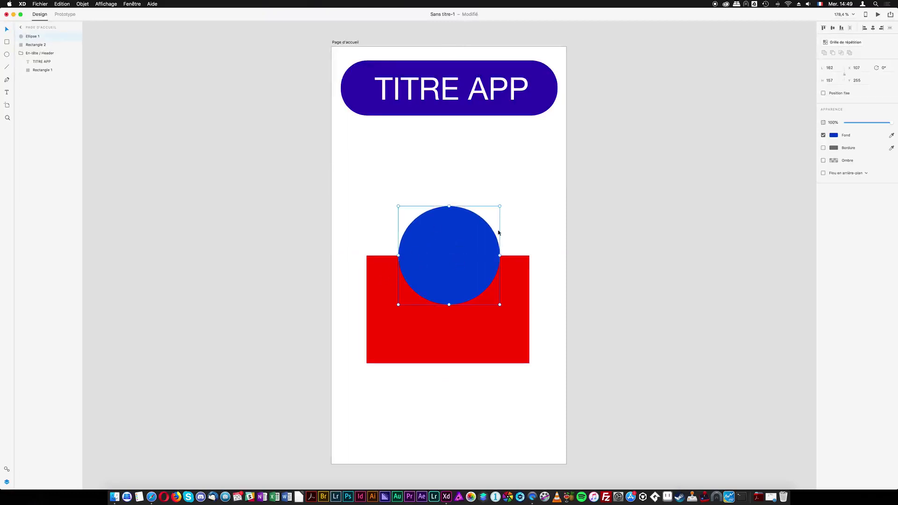
pyautogui.click(536, 233)
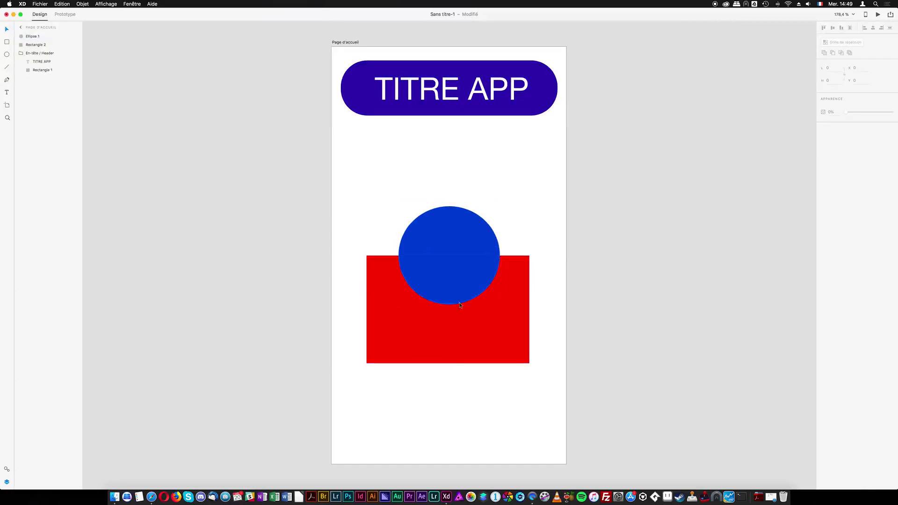
pyautogui.moveTo(389, 227); pyautogui.dragTo(515, 324)
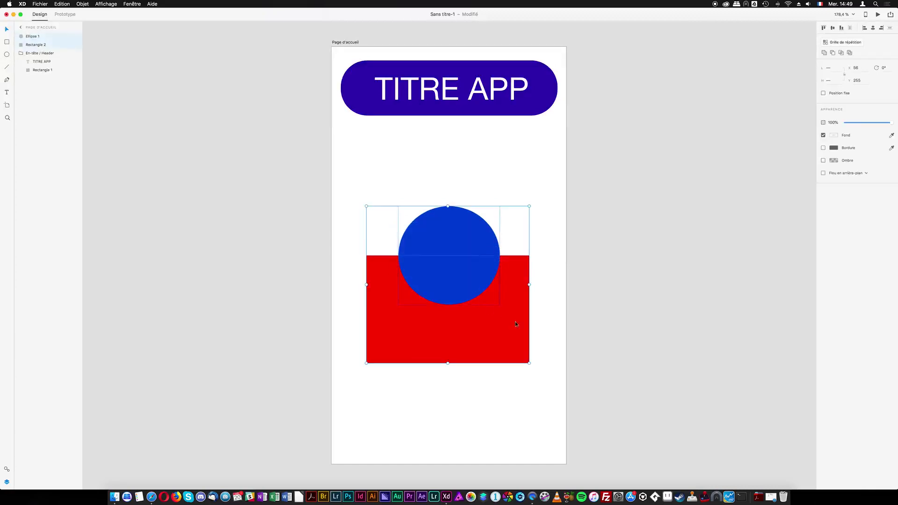
pyautogui.click(825, 53)
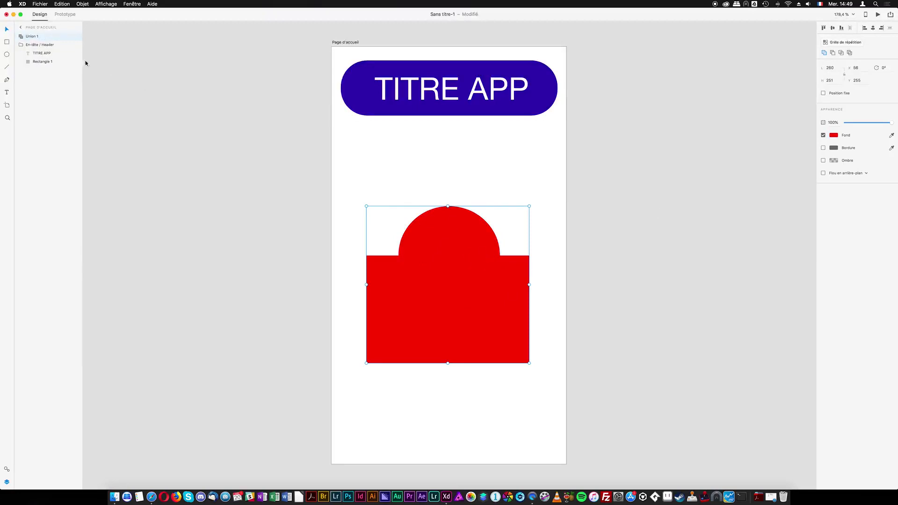
pyautogui.press('super+z')
pyautogui.click(355, 194)
# Step: Subtract the front ellipse from the red rectangle with the Subtract operation, and undo it
pyautogui.moveTo(376, 222); pyautogui.dragTo(517, 330)
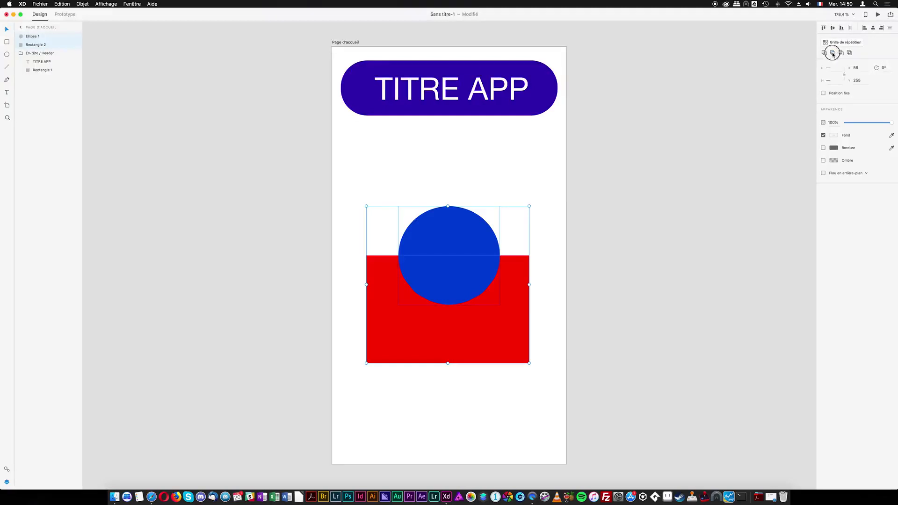
pyautogui.click(833, 53)
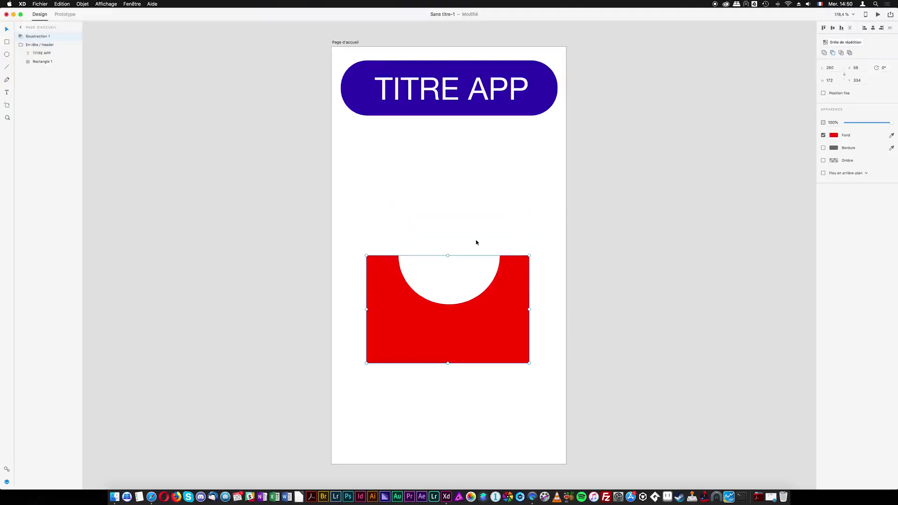
pyautogui.press('super+z')
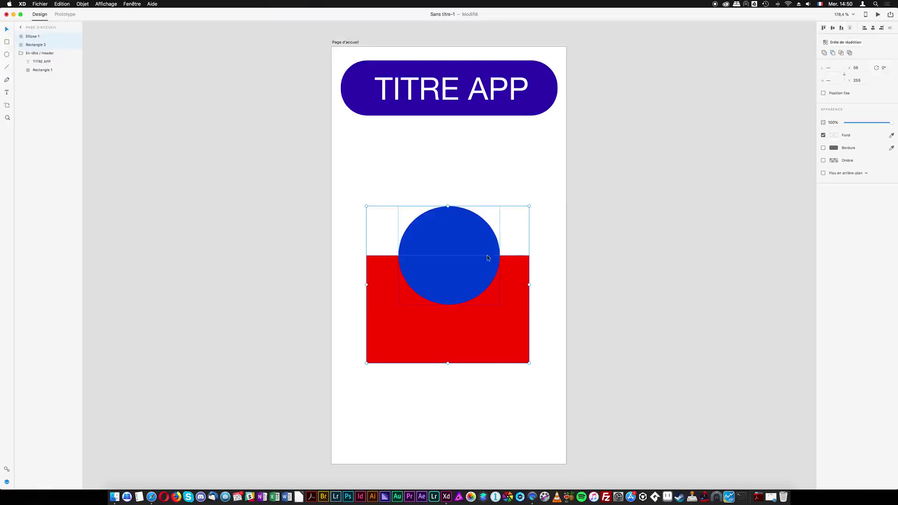
# Step: Move the blue ellipse behind the red rectangle in the layer order
pyautogui.click(405, 203)
pyautogui.click(439, 232)
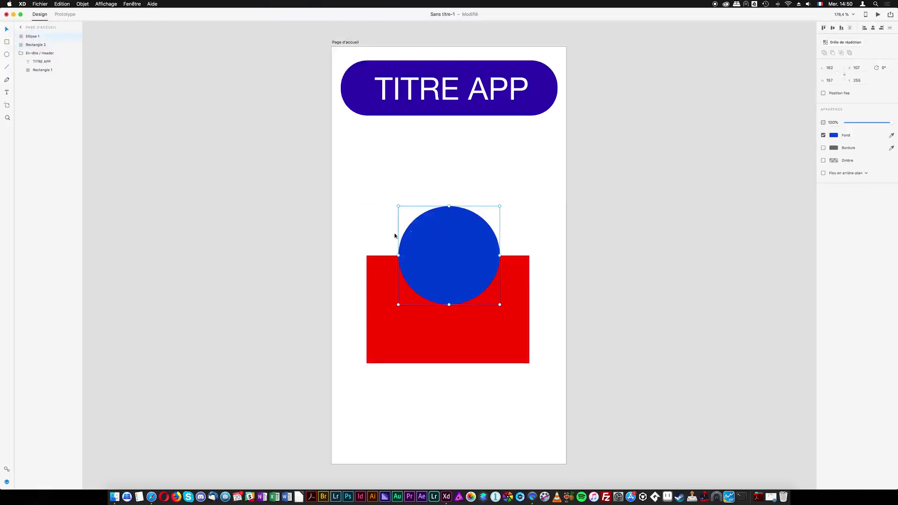
pyautogui.click(379, 224)
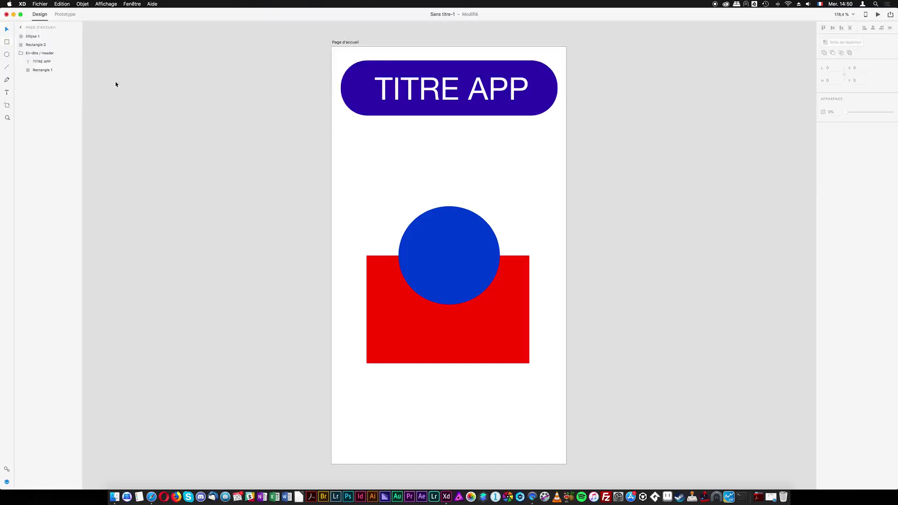
pyautogui.moveTo(39, 36); pyautogui.dragTo(43, 48)
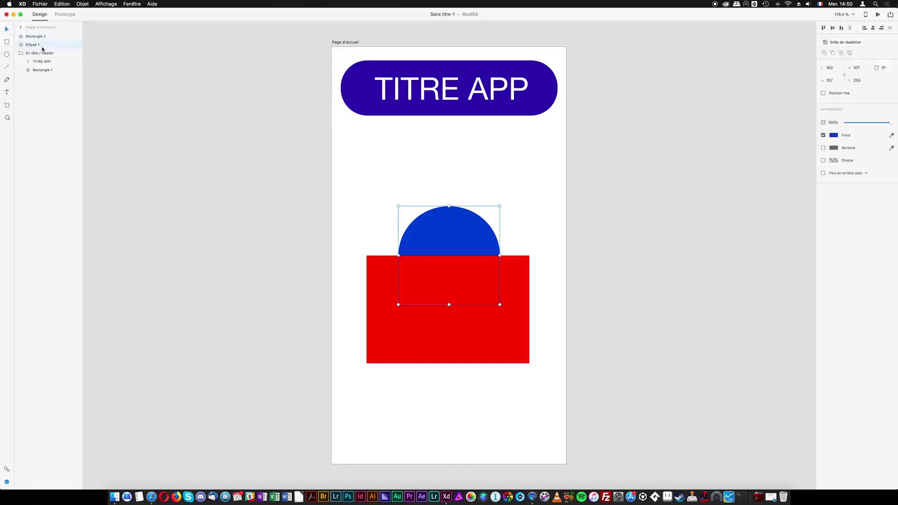
pyautogui.click(518, 217)
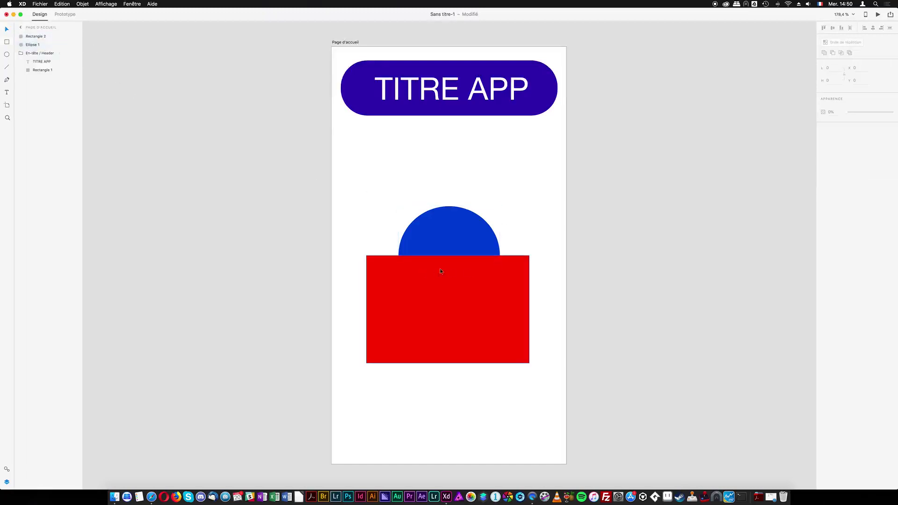
# Step: Subtract the front rectangle from the blue ellipse behind it, and undo the subtraction
pyautogui.moveTo(375, 230); pyautogui.dragTo(549, 278)
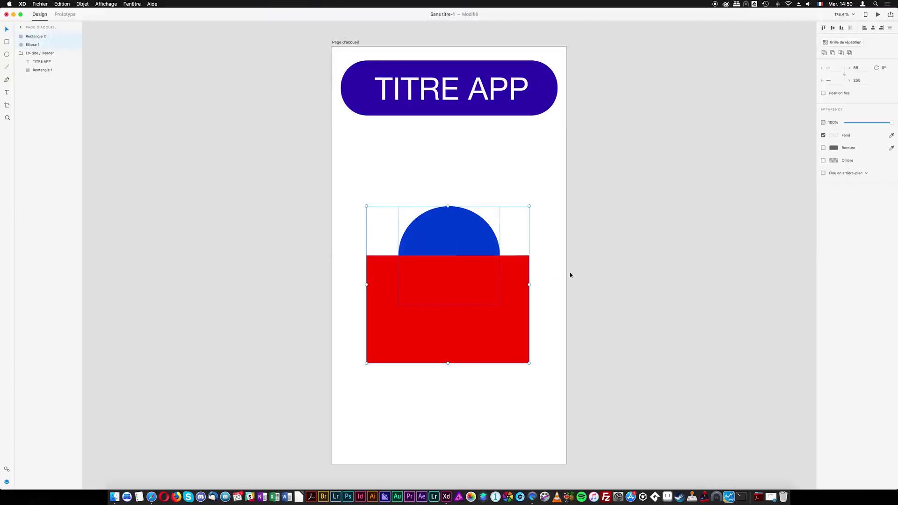
pyautogui.click(833, 52)
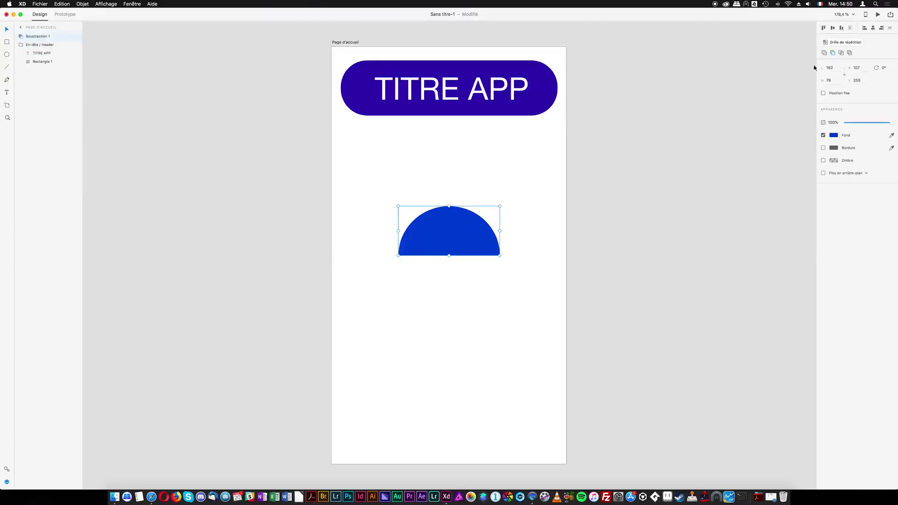
pyautogui.press('super+z')
pyautogui.click(613, 245)
pyautogui.click(461, 234)
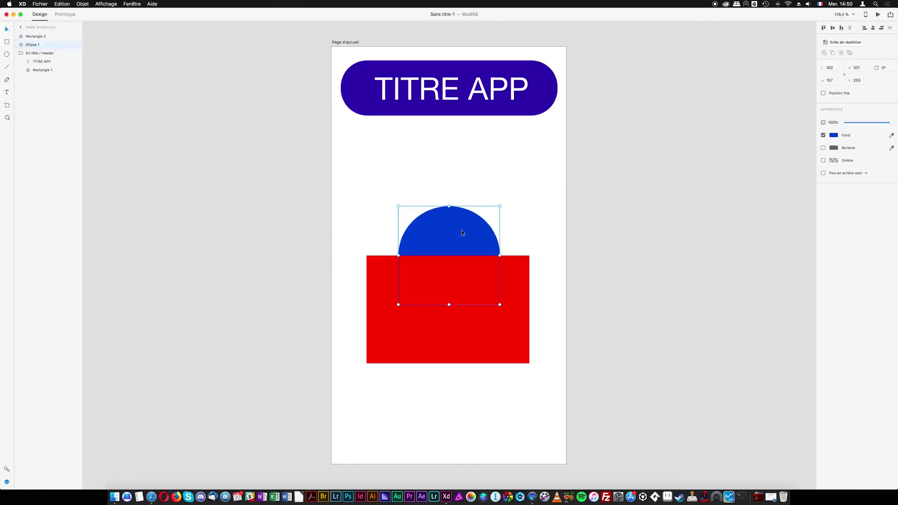
pyautogui.click(383, 222)
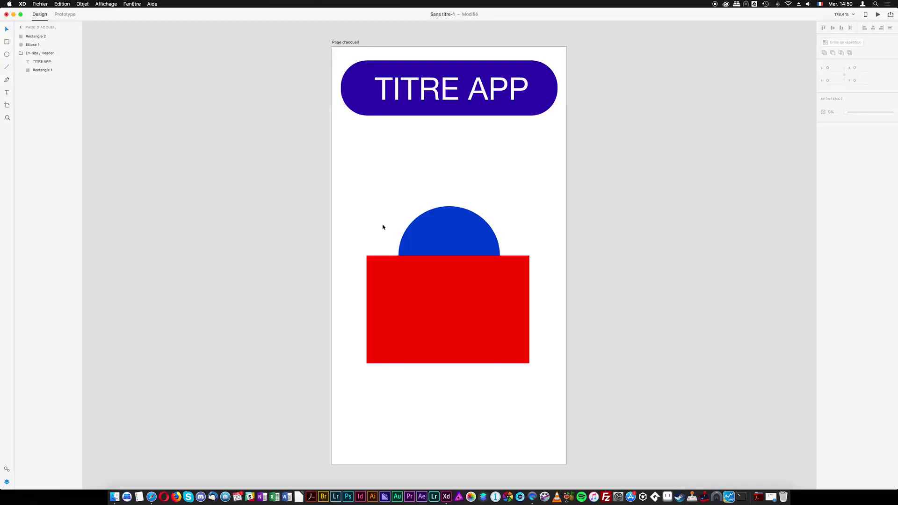
# Step: Bring the ellipse back in front of the rectangle, and try subtracting it from the rectangle before undoing the subtraction
pyautogui.moveTo(31, 44); pyautogui.dragTo(32, 34)
pyautogui.moveTo(344, 215); pyautogui.dragTo(494, 301)
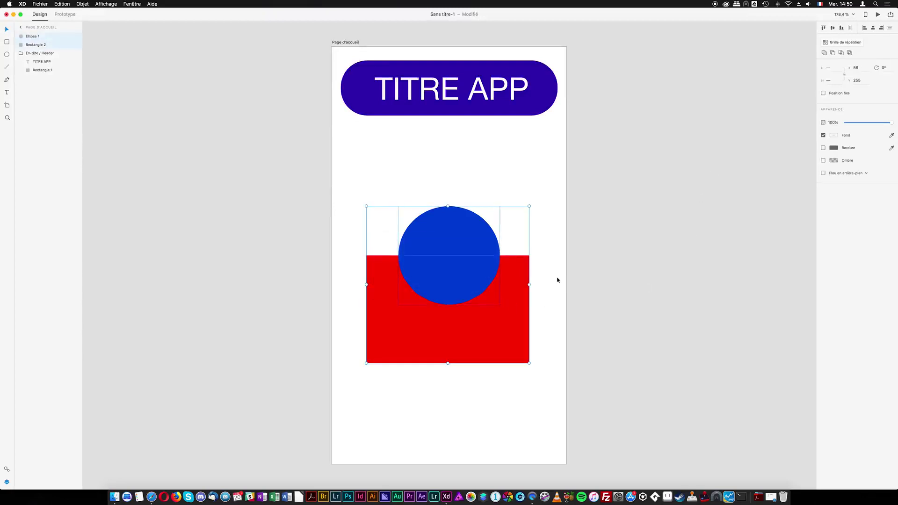
pyautogui.click(834, 54)
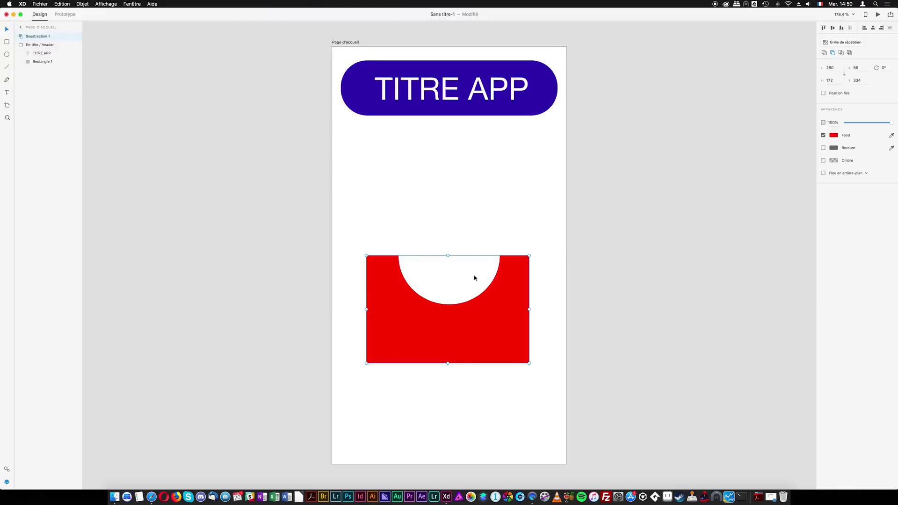
pyautogui.click(475, 240)
pyautogui.press('super+z')
pyautogui.click(556, 241)
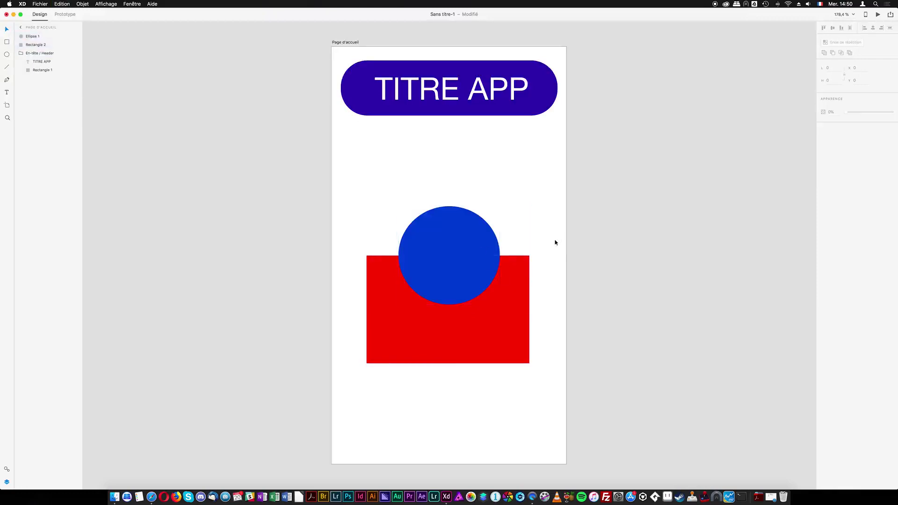
# Step: Reduce the ellipse and rectangle to their shared area with the Intersect operation, and undo it
pyautogui.moveTo(366, 223); pyautogui.dragTo(507, 314)
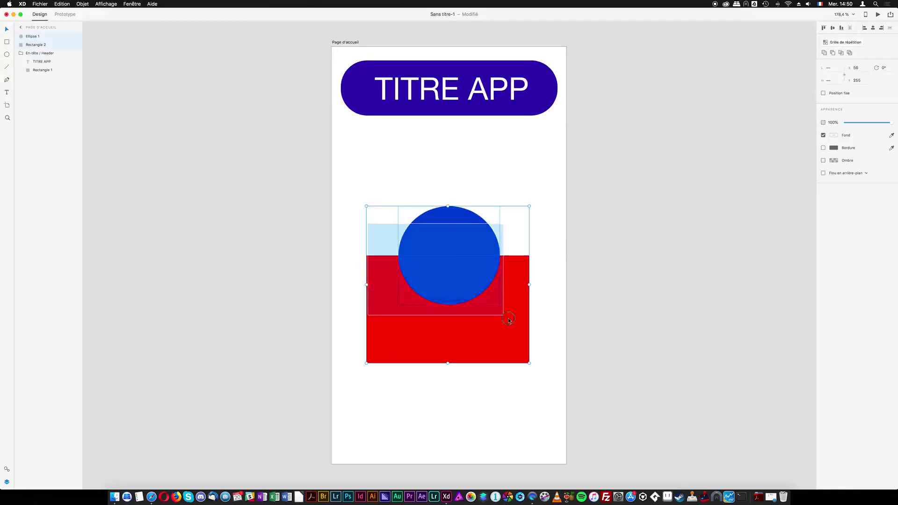
pyautogui.click(840, 52)
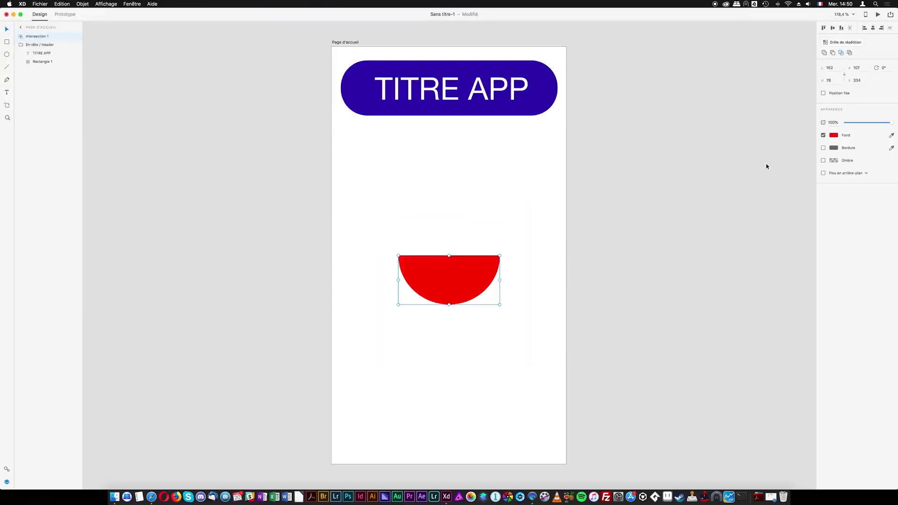
pyautogui.press('super+z')
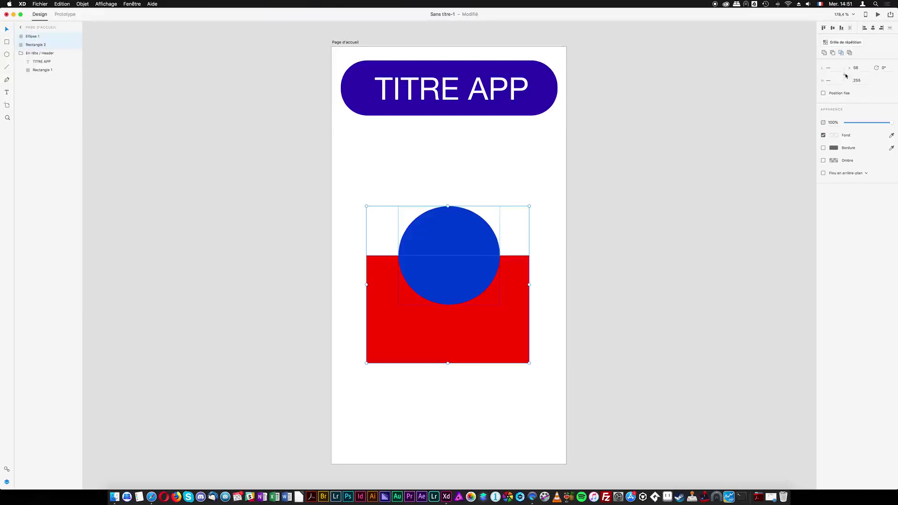
# Step: Apply the Exclude Overlap operation to the ellipse and rectangle, and undo it
pyautogui.click(849, 52)
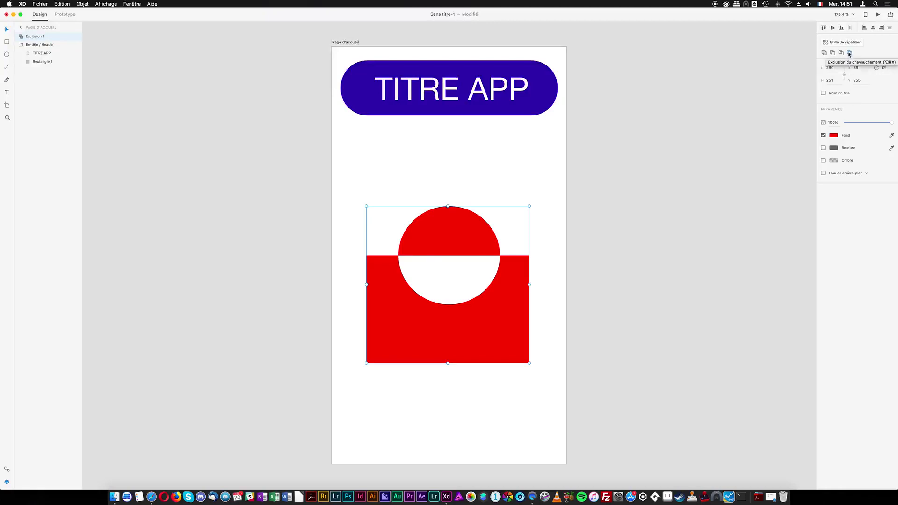
pyautogui.press('super+z')
pyautogui.press('super+z')
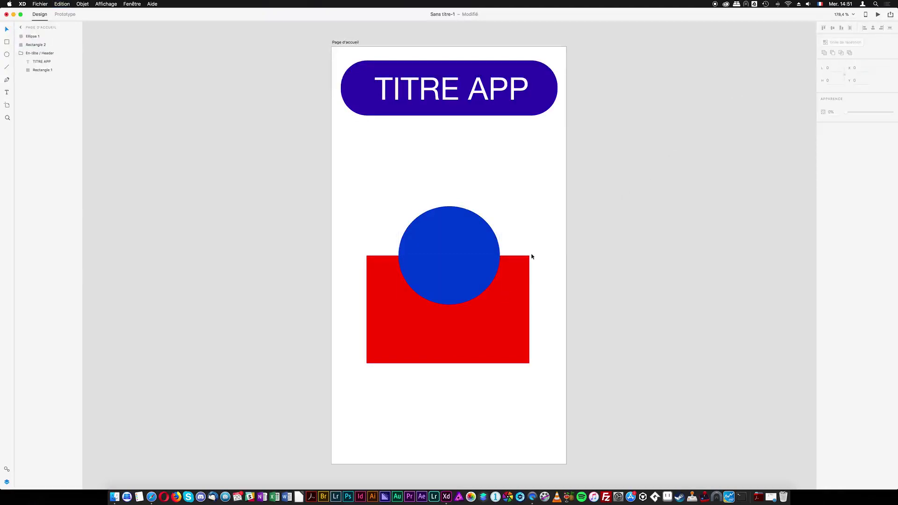
# Step: Delete the blue ellipse and the red rectangle from the home artboard
pyautogui.click(418, 263)
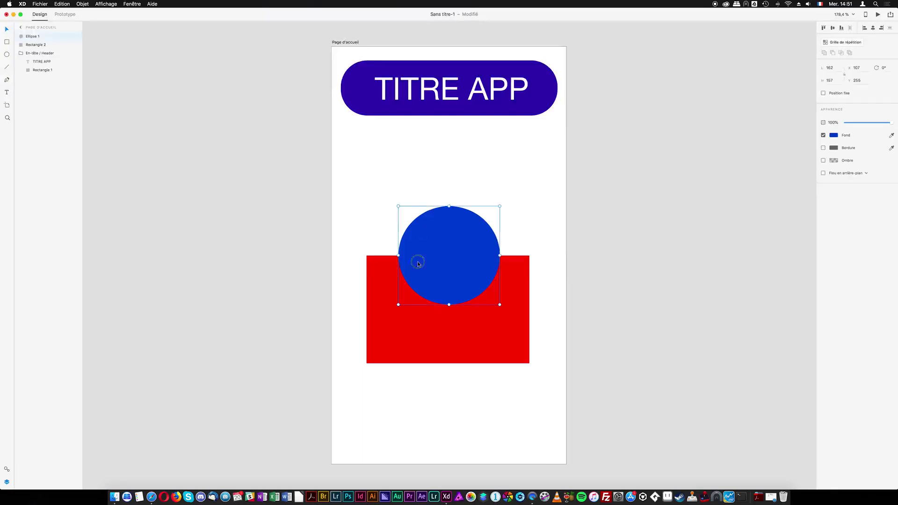
pyautogui.moveTo(353, 243); pyautogui.dragTo(477, 327)
pyautogui.press('Delete')
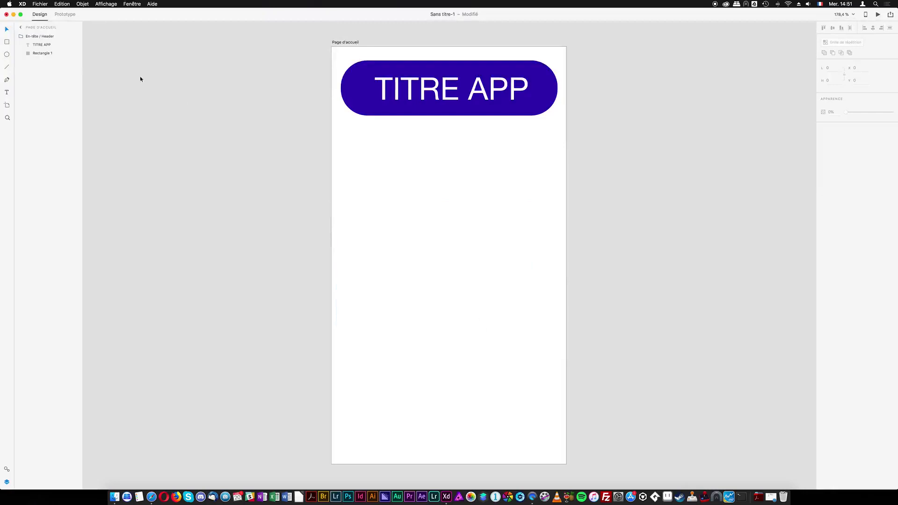
# Step: Draw two overlapping ellipses mid-artboard and subtract the front one to form a crescent about 93 × 153
pyautogui.click(5, 55)
pyautogui.moveTo(391, 219); pyautogui.dragTo(495, 290)
pyautogui.click(833, 53)
pyautogui.click(581, 176)
pyautogui.click(443, 222)
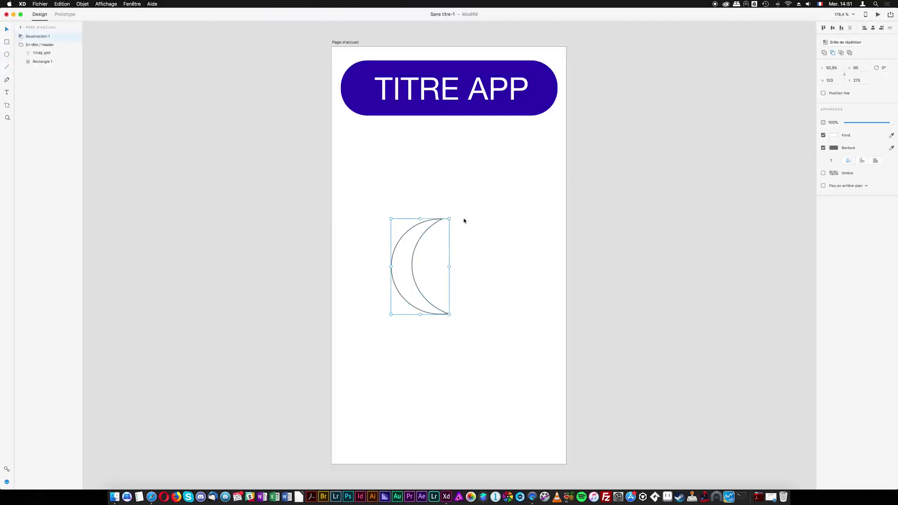
# Step: Remove the crescent's border and fill it with a vivid blue
pyautogui.click(823, 148)
pyautogui.click(833, 135)
pyautogui.click(810, 120)
pyautogui.click(787, 121)
pyautogui.moveTo(787, 120); pyautogui.dragTo(799, 111)
pyautogui.click(600, 204)
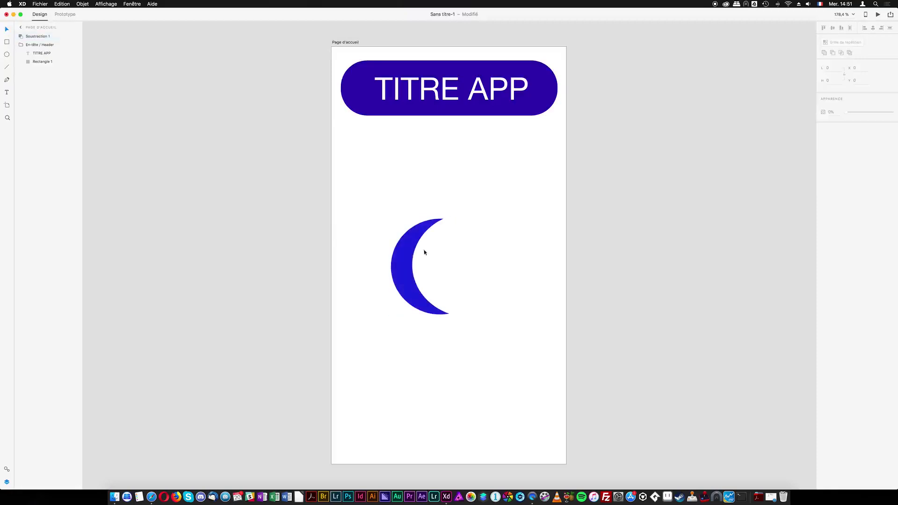
# Step: Move the crescent up and left to about X 72, Y 218, and reduce its height to about 123
pyautogui.moveTo(423, 253); pyautogui.dragTo(408, 216)
pyautogui.moveTo(405, 278); pyautogui.dragTo(405, 260)
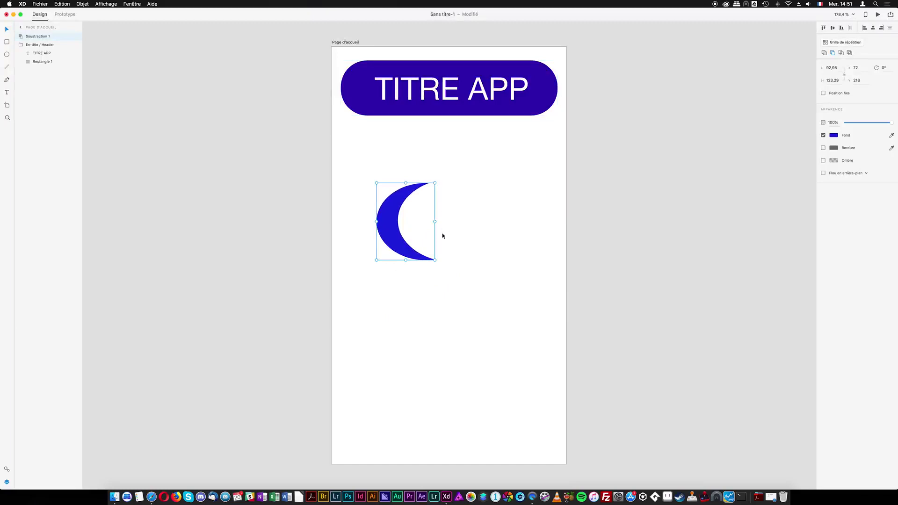